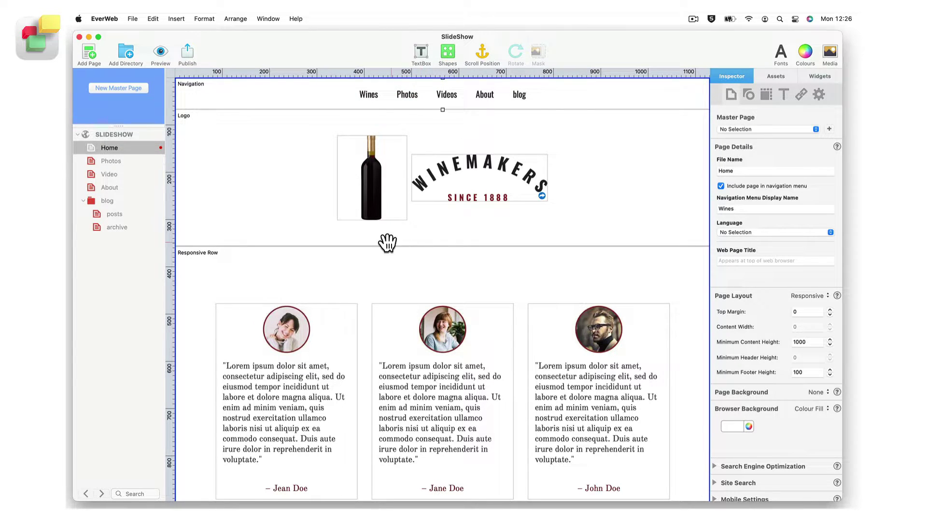
# Add a top row with a text box reading 'Winemakers Wines' above the navigation.
pyautogui.click(447, 52)
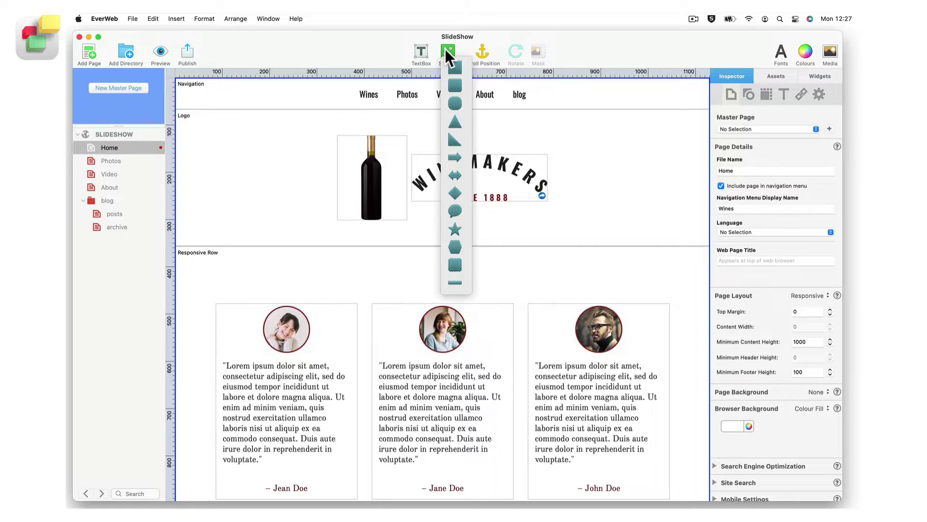
pyautogui.click(813, 75)
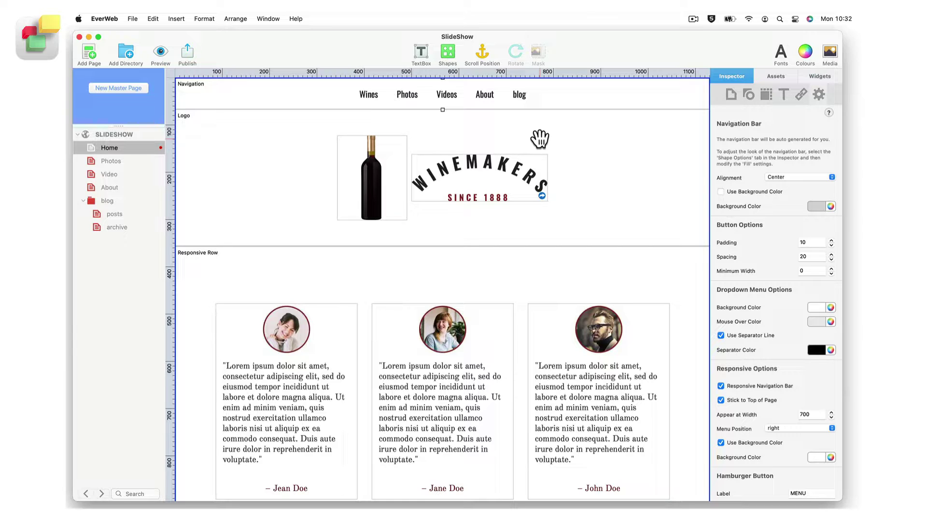
pyautogui.click(421, 52)
pyautogui.write('Winemakers Wines')
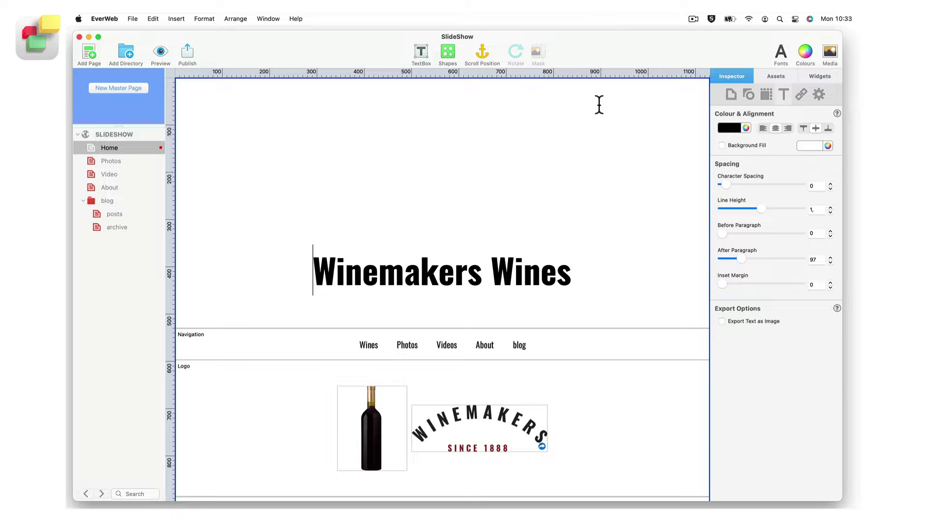
# Give the heading box a Slide Show fill using the three photo images, starting with the grapes.
pyautogui.click(747, 90)
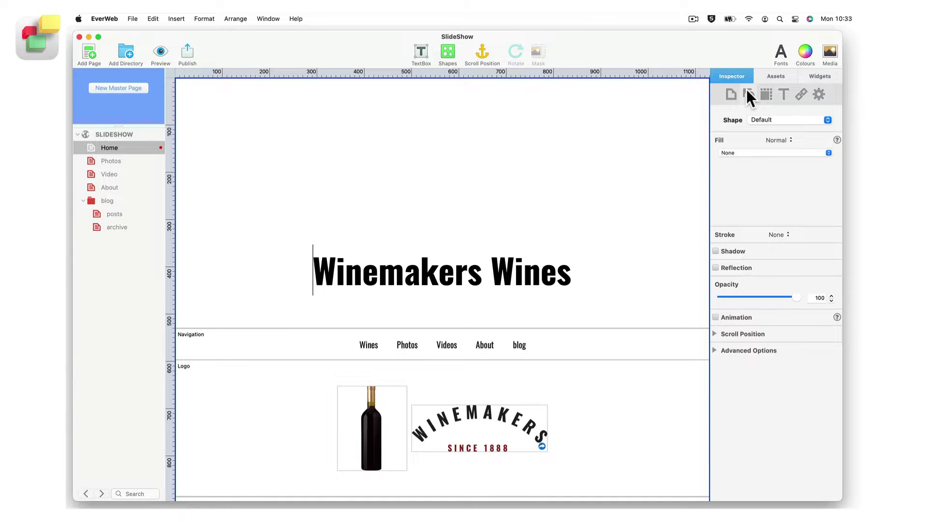
pyautogui.click(828, 152)
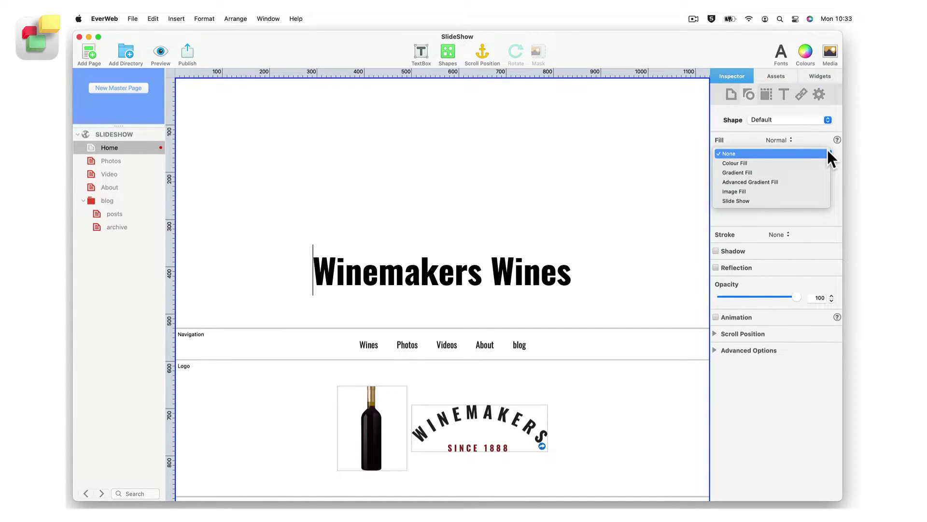
pyautogui.click(799, 200)
pyautogui.click(823, 216)
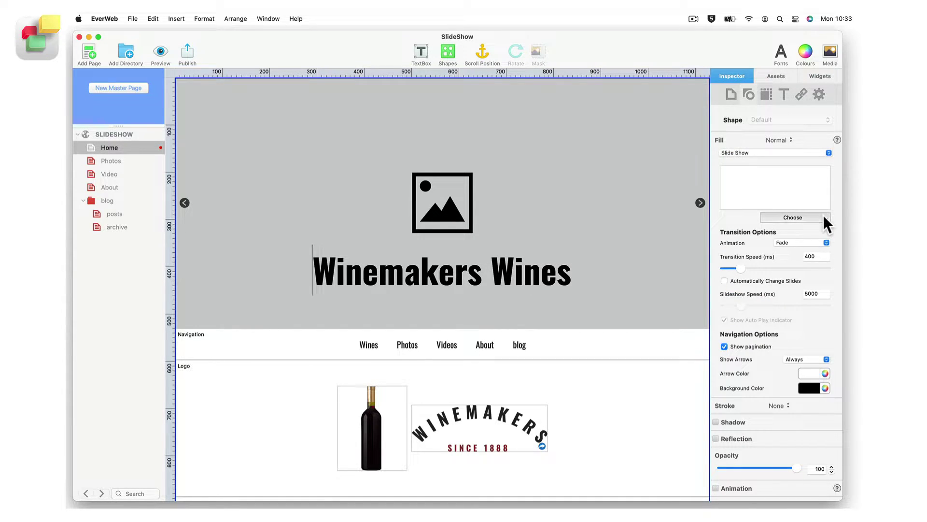
pyautogui.write('ph')
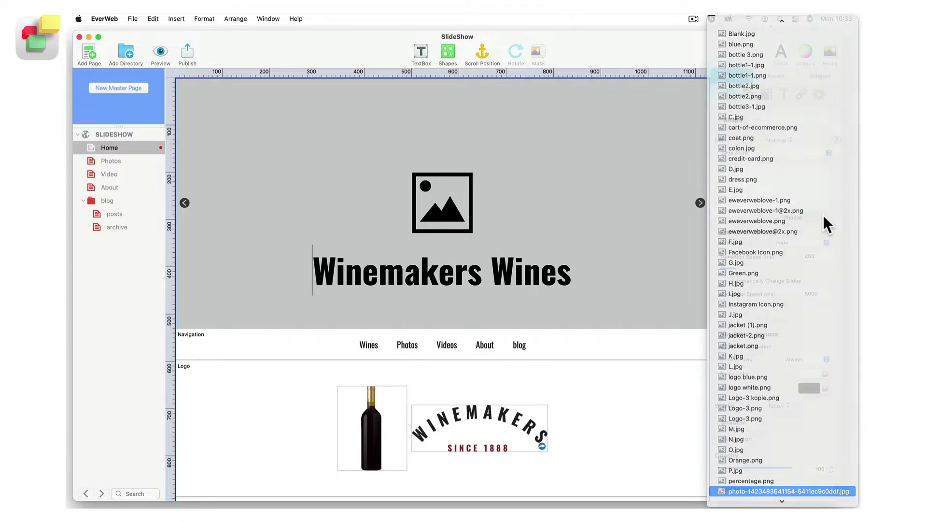
pyautogui.press('Return')
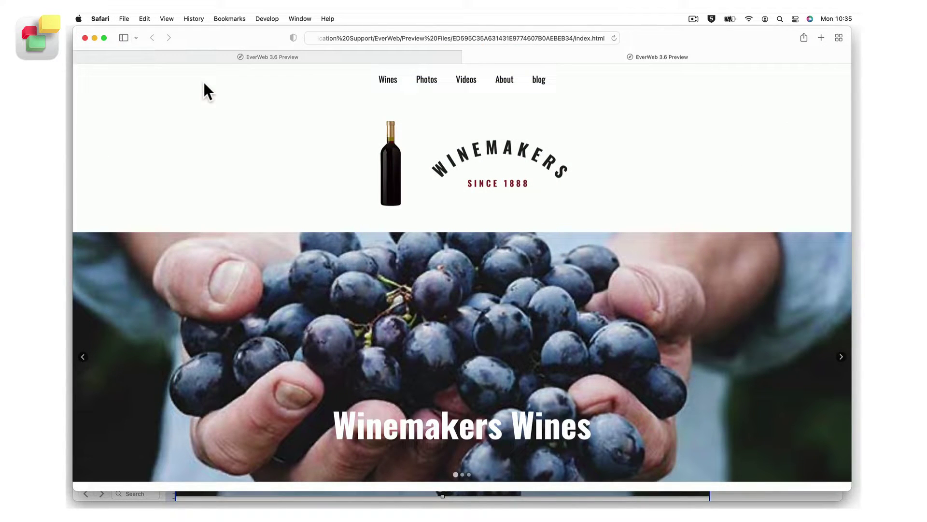
# In the Safari preview, cycle the header slideshow through its photos back to the grapes.
pyautogui.scroll(-3, 204, 85)
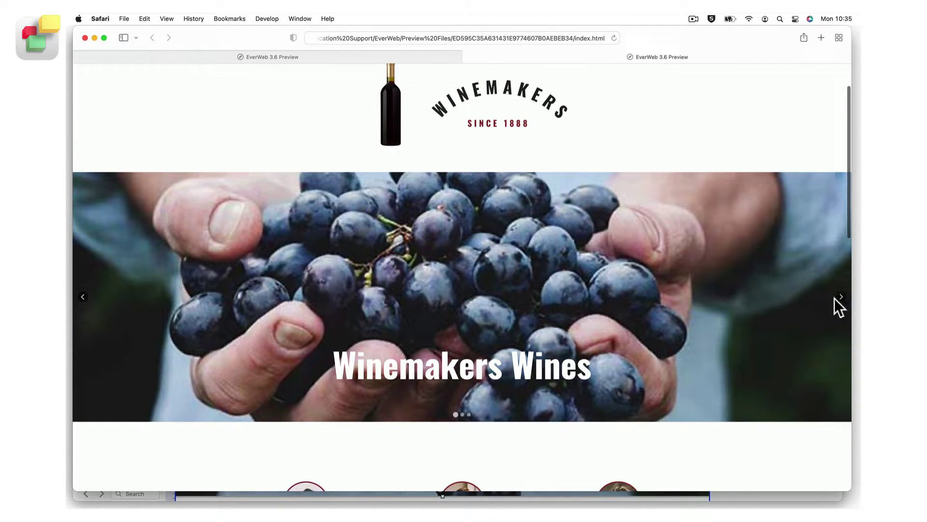
pyautogui.click(841, 296)
pyautogui.click(840, 296)
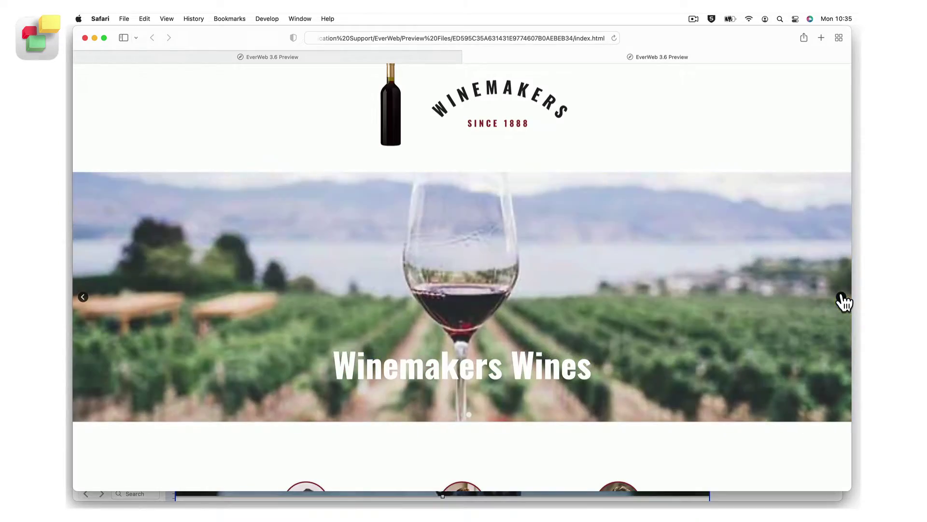
pyautogui.click(840, 297)
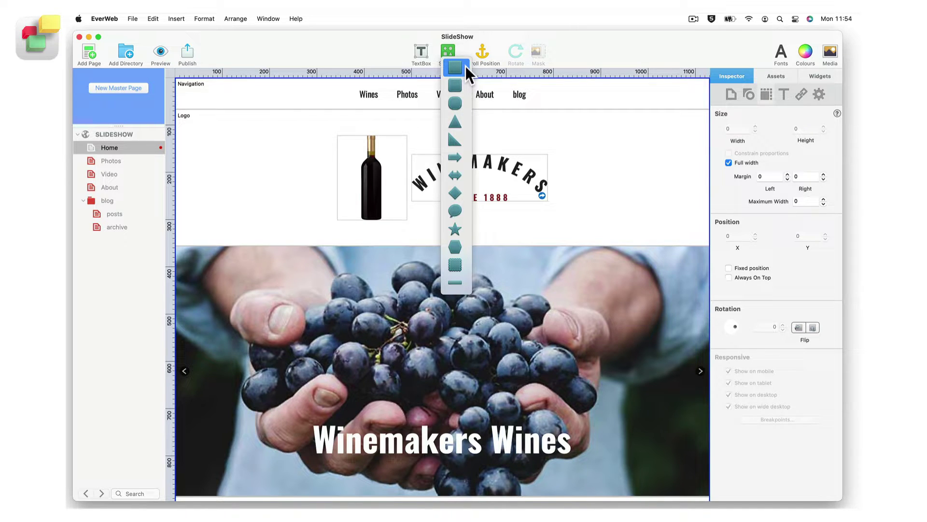
# Insert a 125×125 square beside the logo and set its fill to Slide Show.
pyautogui.click(465, 67)
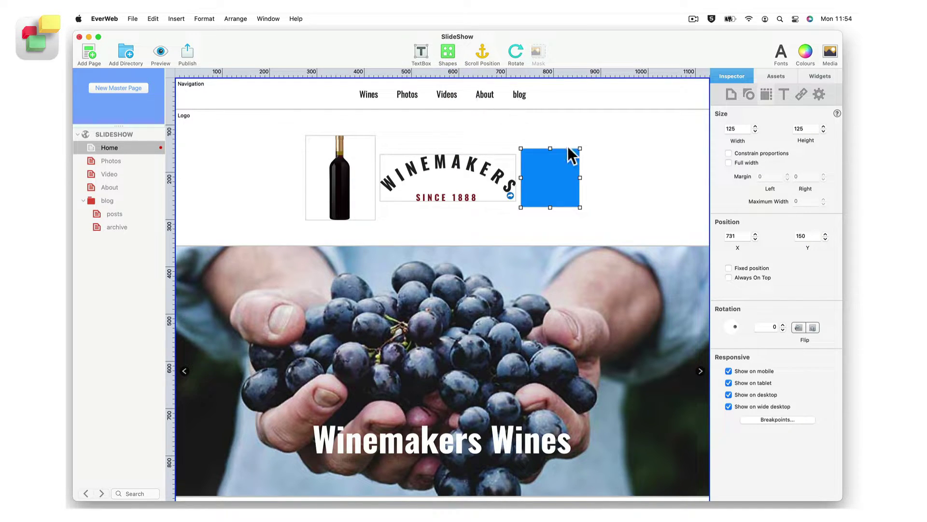
pyautogui.click(748, 94)
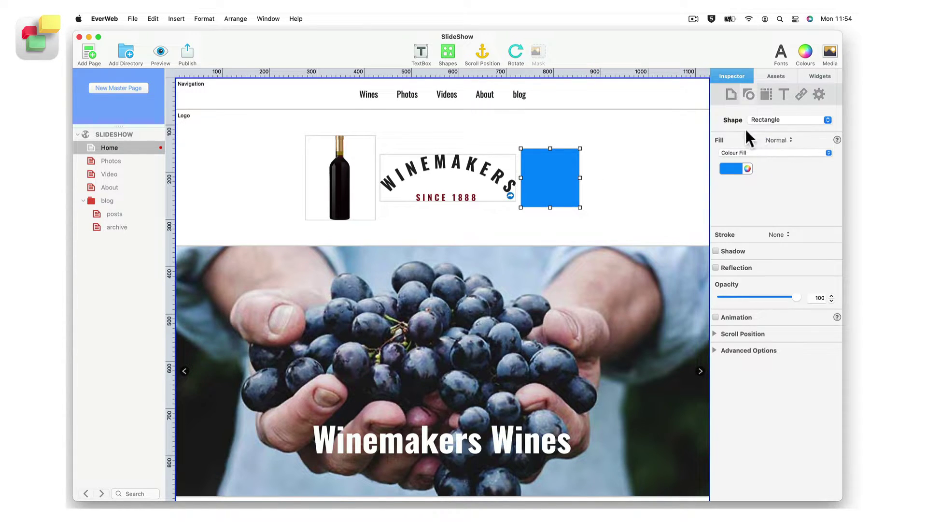
pyautogui.click(827, 151)
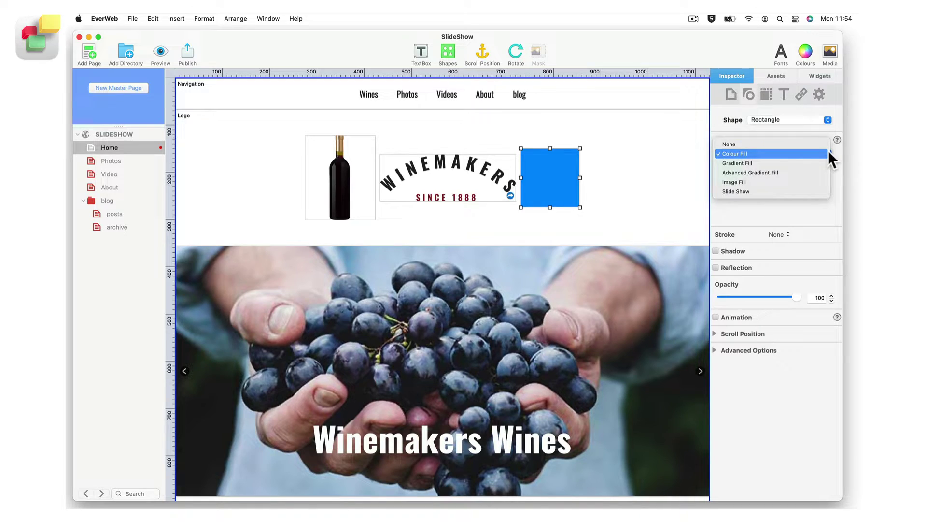
pyautogui.click(819, 189)
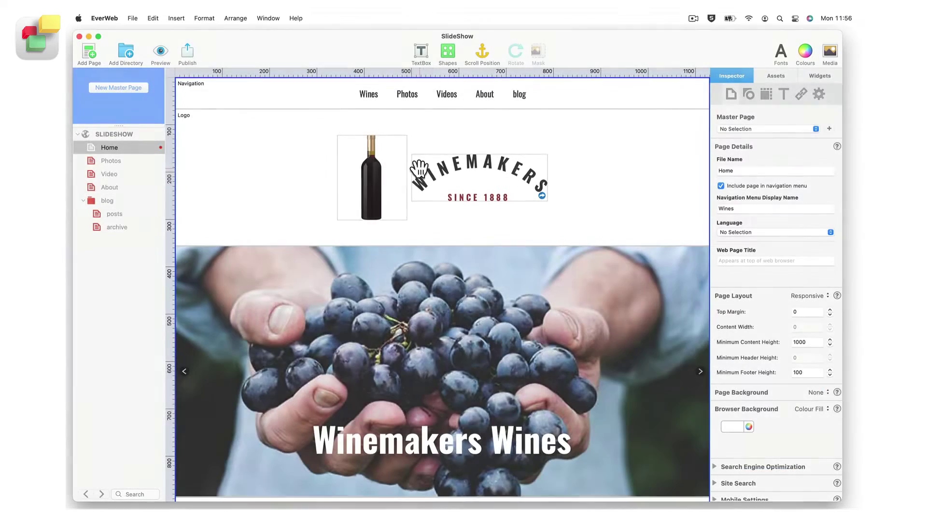
# Switch the wine bottle picture's fill from Image Fill to Slide Show.
pyautogui.click(382, 176)
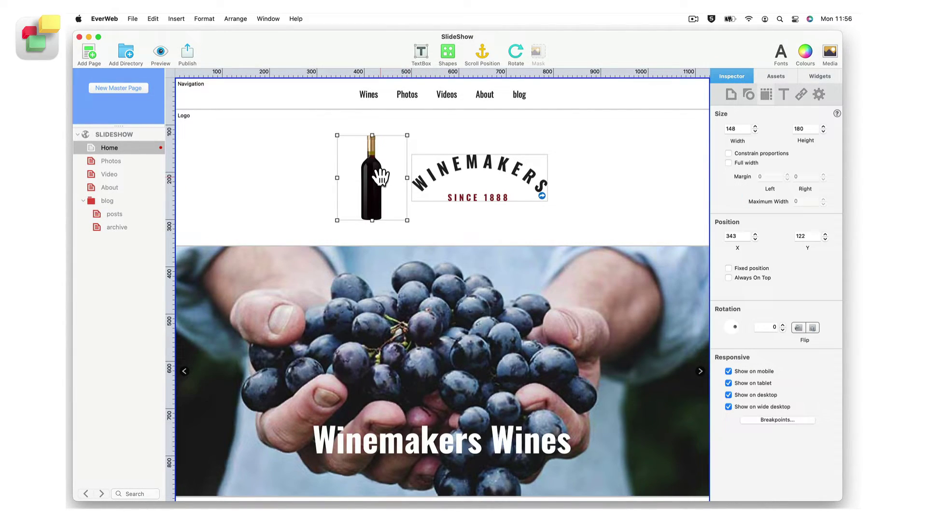
pyautogui.click(748, 93)
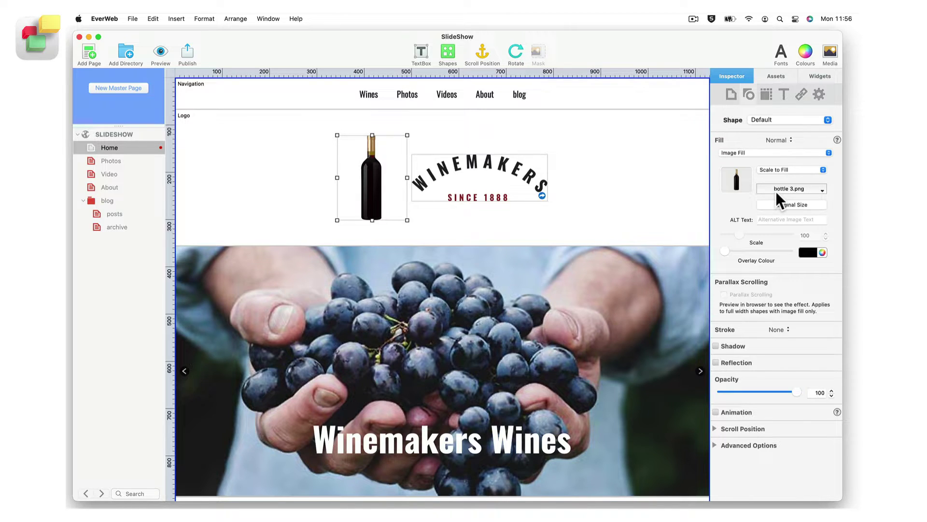
pyautogui.click(827, 149)
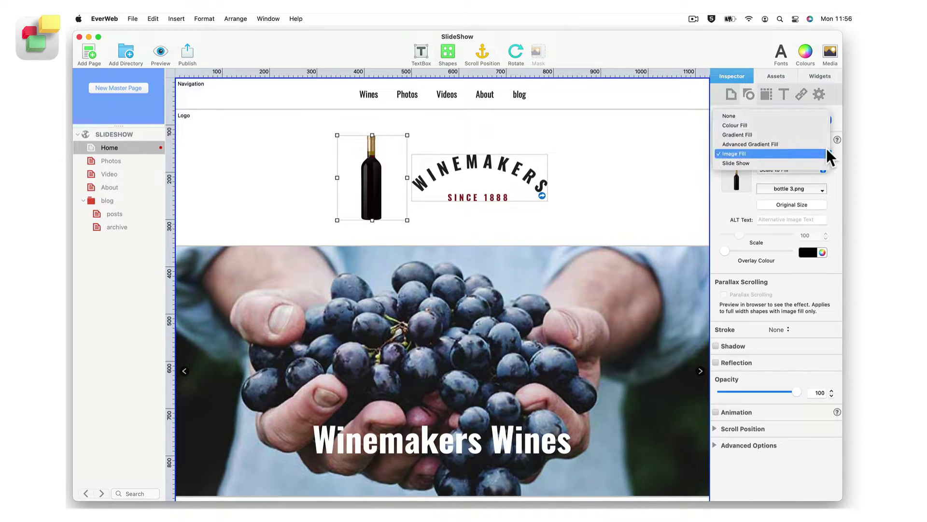
pyautogui.click(824, 159)
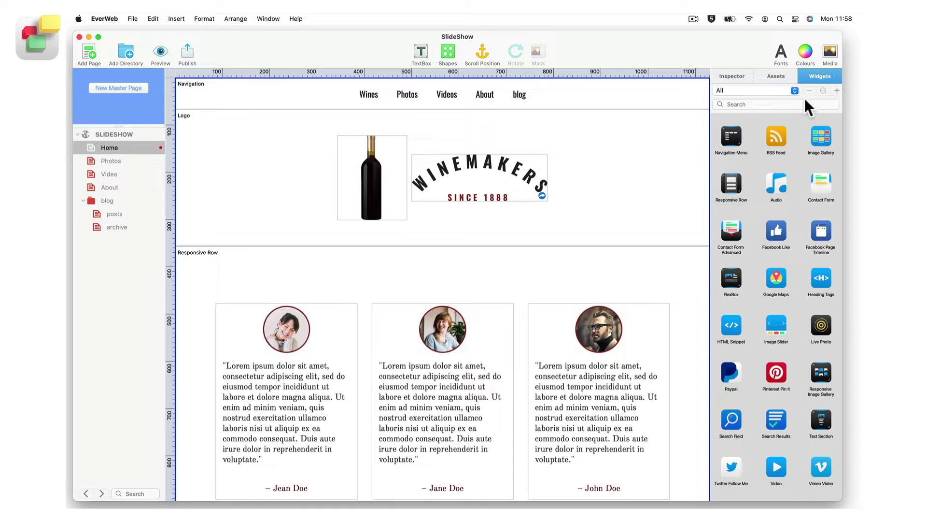
# Add a Responsive Row below the logo filled with a blue, orange and green image slideshow.
pyautogui.moveTo(739, 185); pyautogui.dragTo(595, 245)
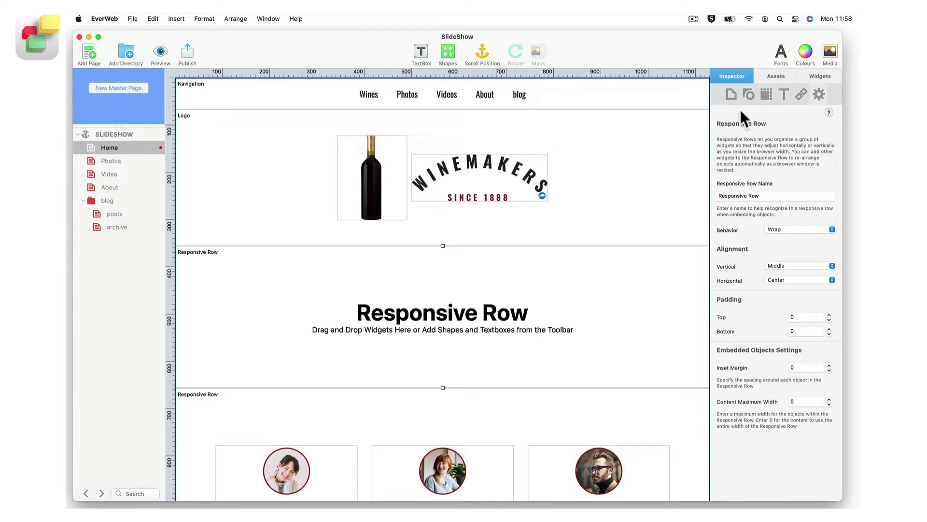
pyautogui.click(749, 95)
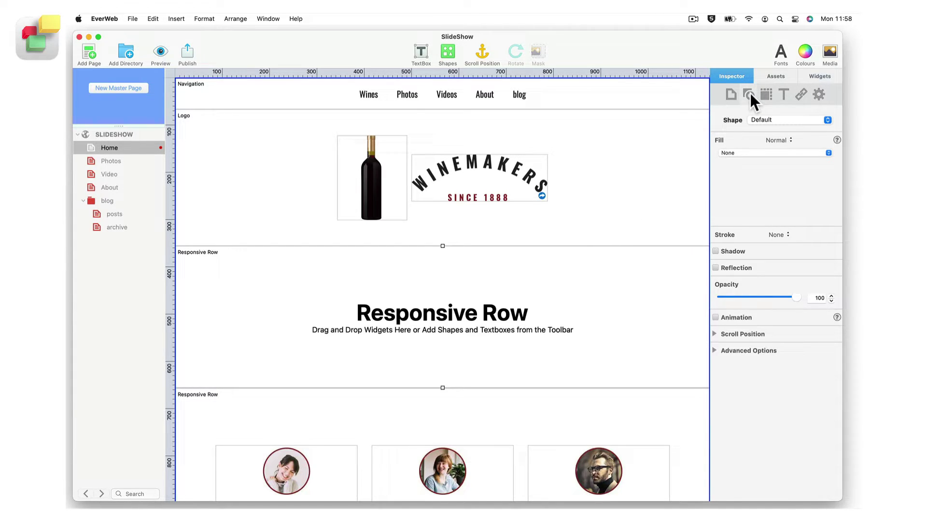
pyautogui.click(827, 151)
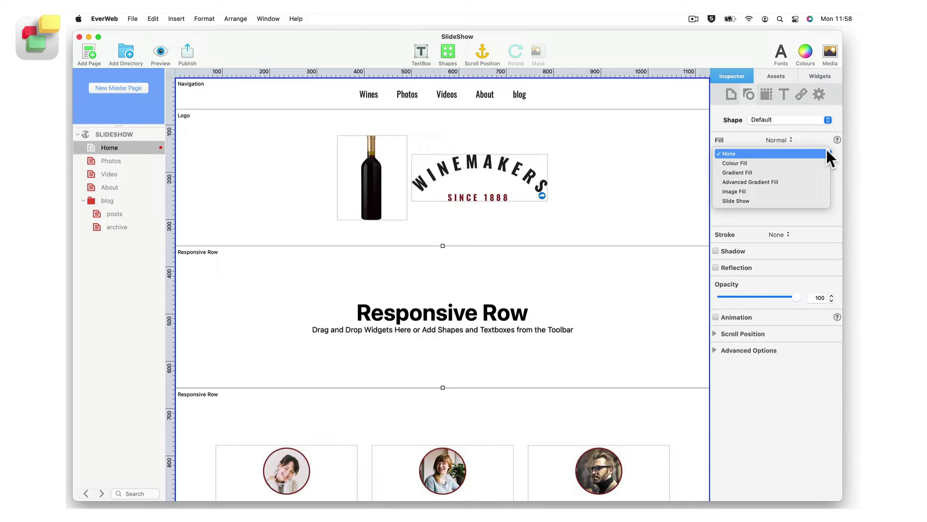
pyautogui.click(813, 199)
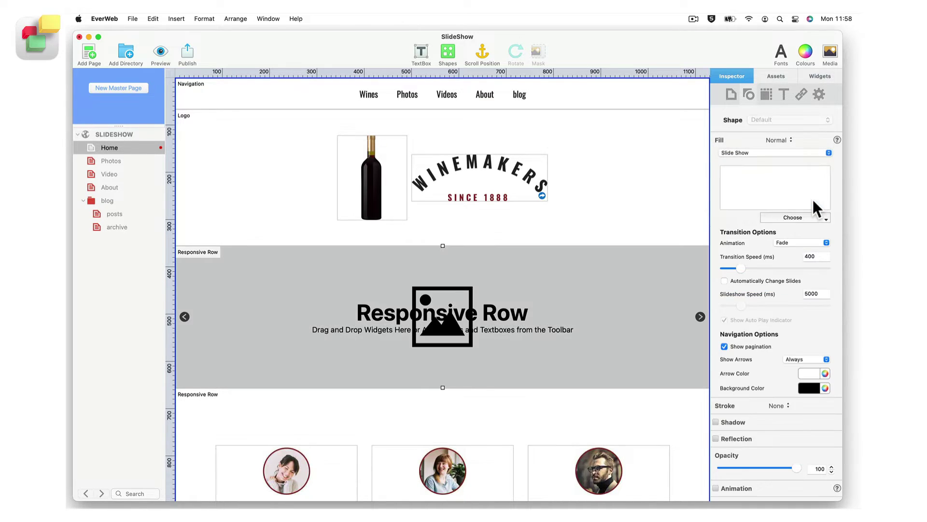
pyautogui.click(813, 218)
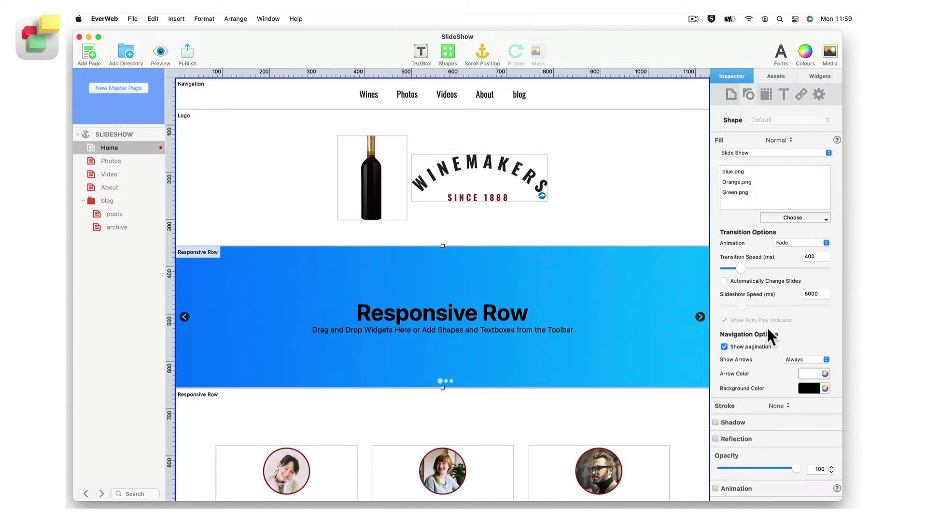
# Hide the slideshow's pagination dots, set arrow display and automatic slide changes.
pyautogui.click(724, 346)
pyautogui.click(798, 357)
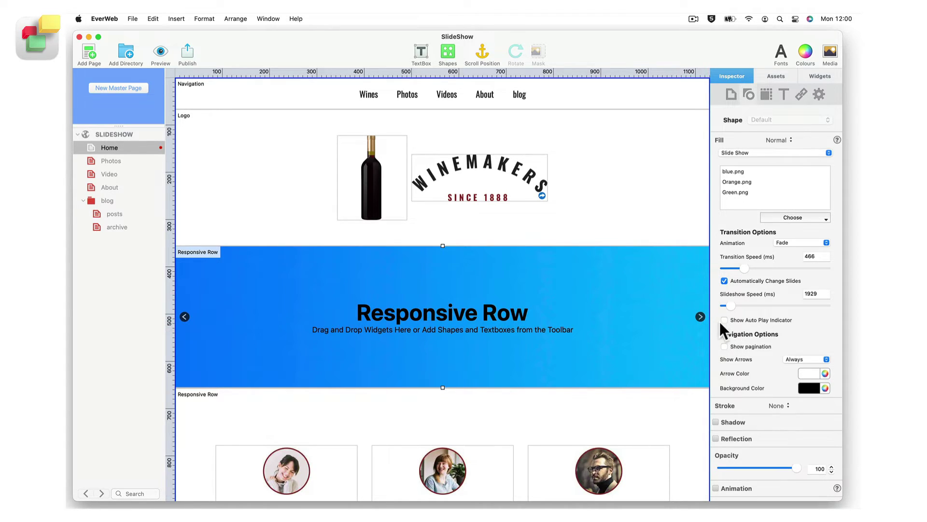
pyautogui.click(700, 316)
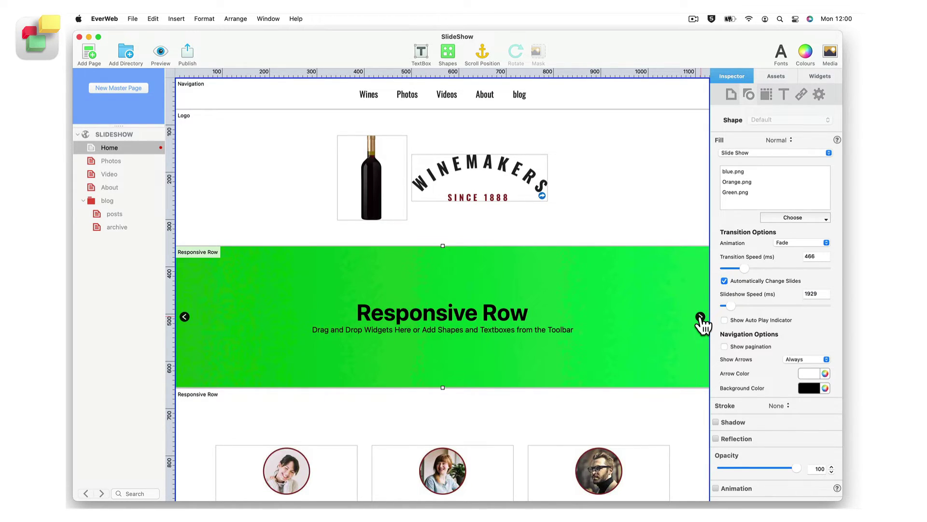
# Place the bottle 3.png asset onto the green slide of the banner row.
pyautogui.click(773, 76)
pyautogui.click(772, 108)
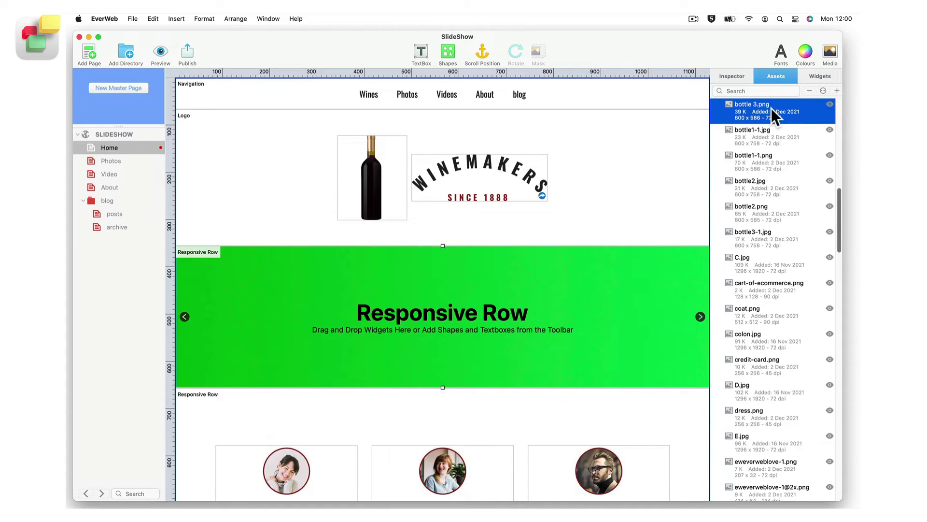
pyautogui.moveTo(745, 109); pyautogui.dragTo(380, 275)
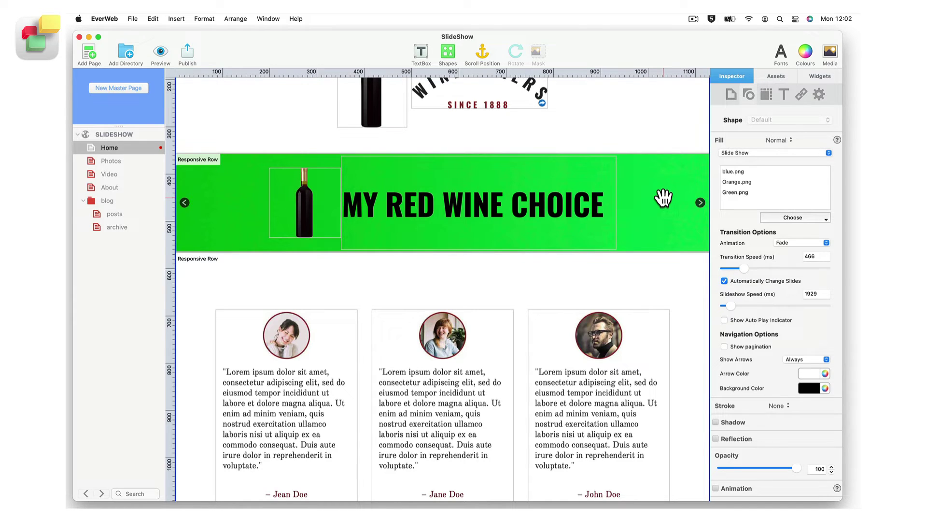
# Embed the bottle image into Responsive Row 1's first, blue slide.
pyautogui.click(308, 211)
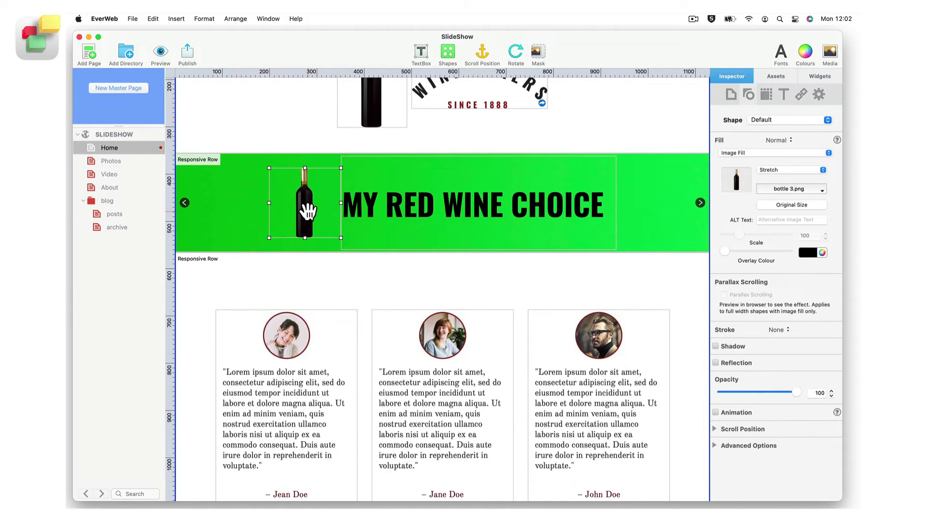
pyautogui.rightClick(308, 211)
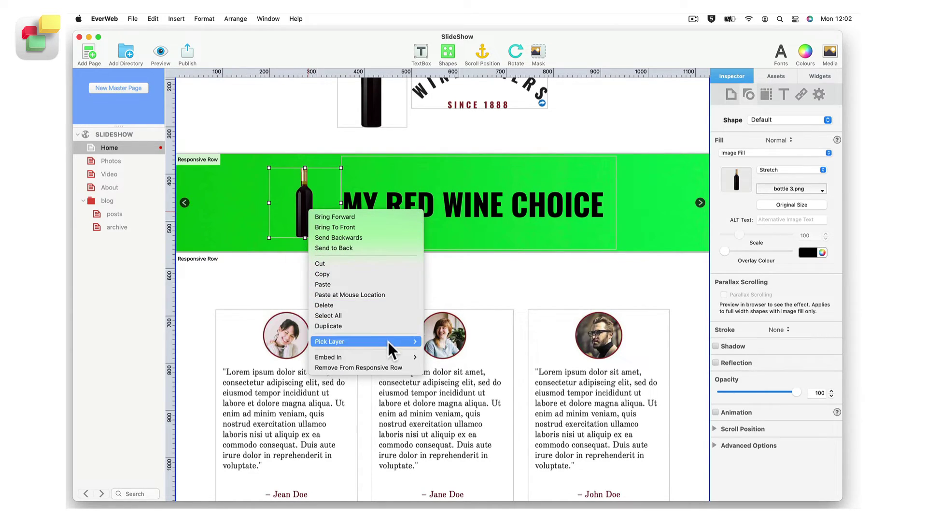
pyautogui.moveTo(393, 355)
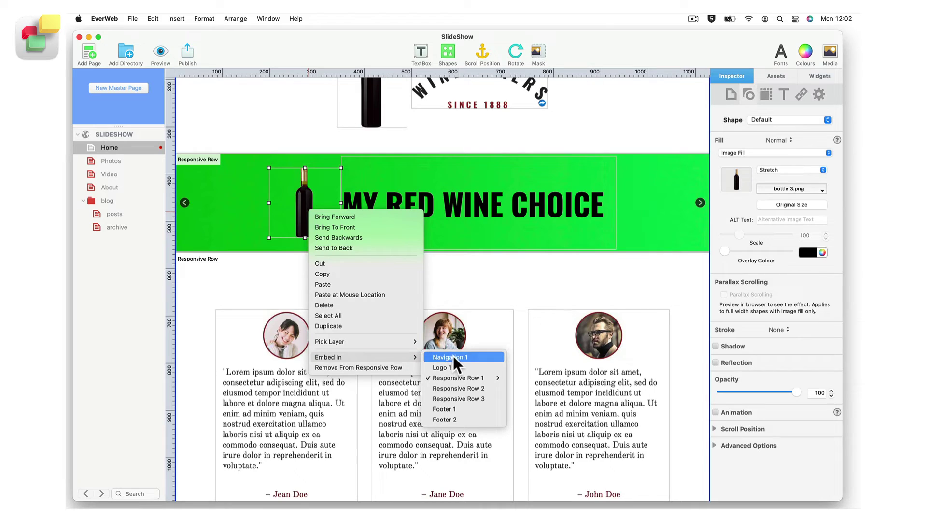
pyautogui.moveTo(480, 375)
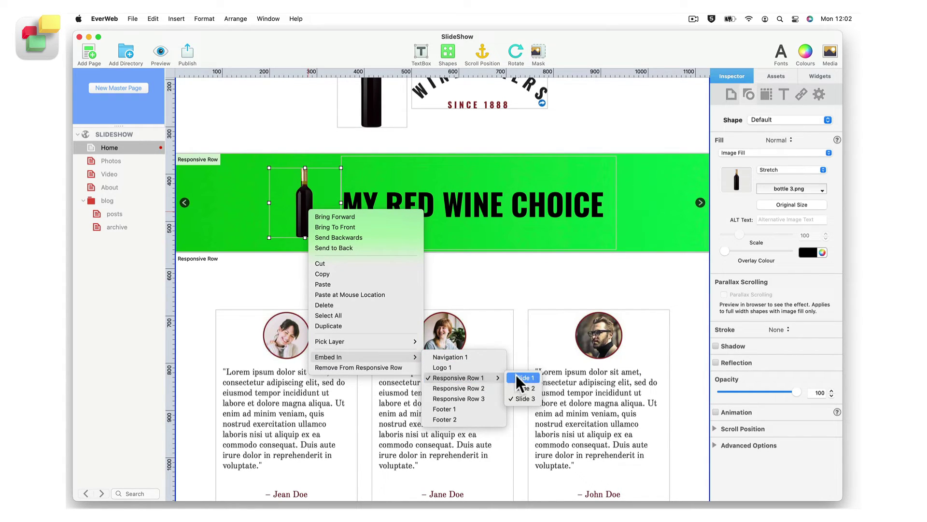
pyautogui.click(532, 376)
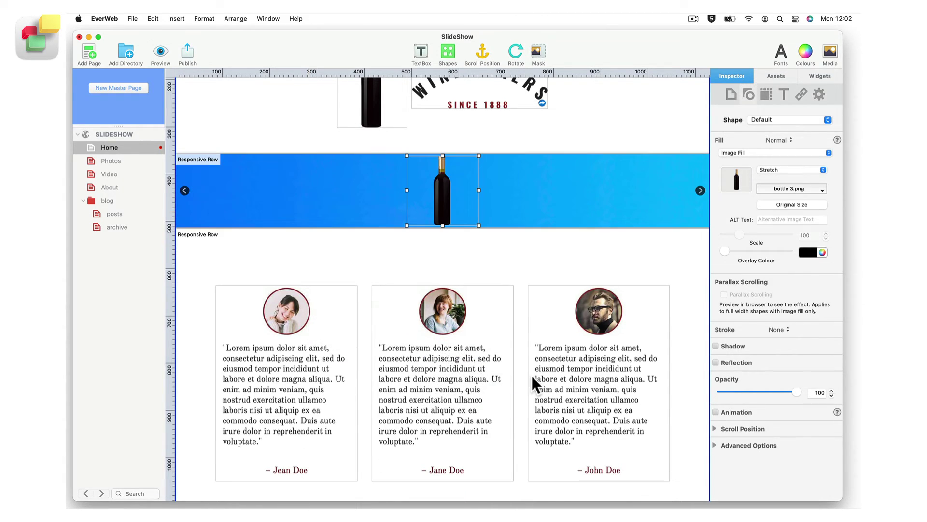
# Cycle to the green slide and embed the MY RED WINE CHOICE heading in Slide 1 too.
pyautogui.click(700, 191)
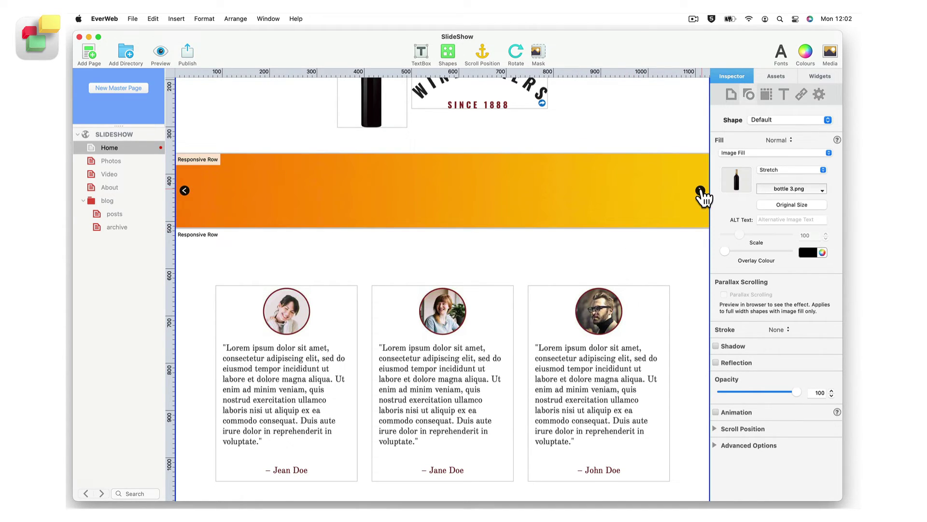
pyautogui.click(701, 191)
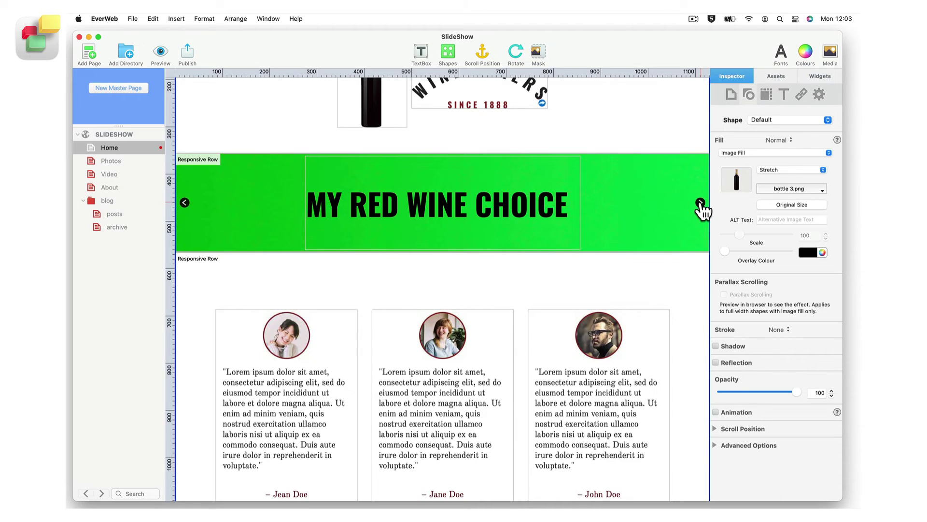
pyautogui.click(700, 203)
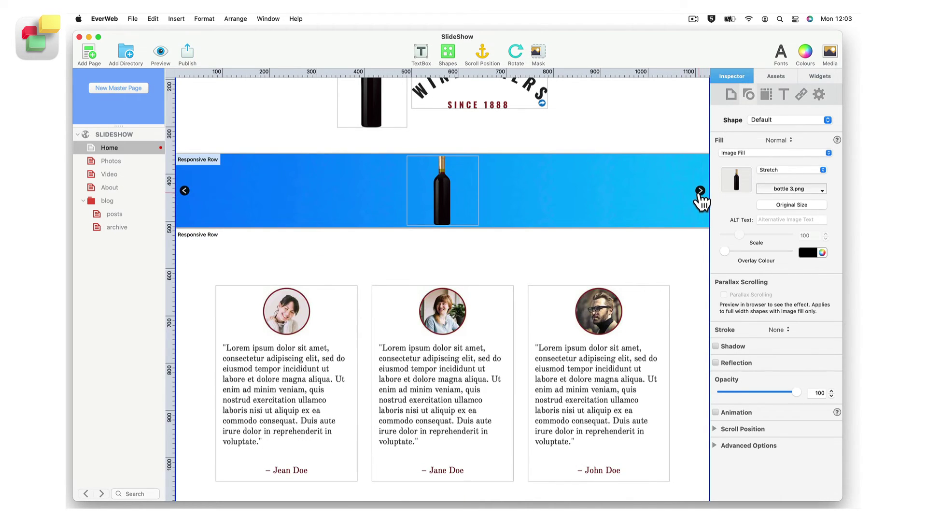
pyautogui.click(701, 192)
pyautogui.click(700, 194)
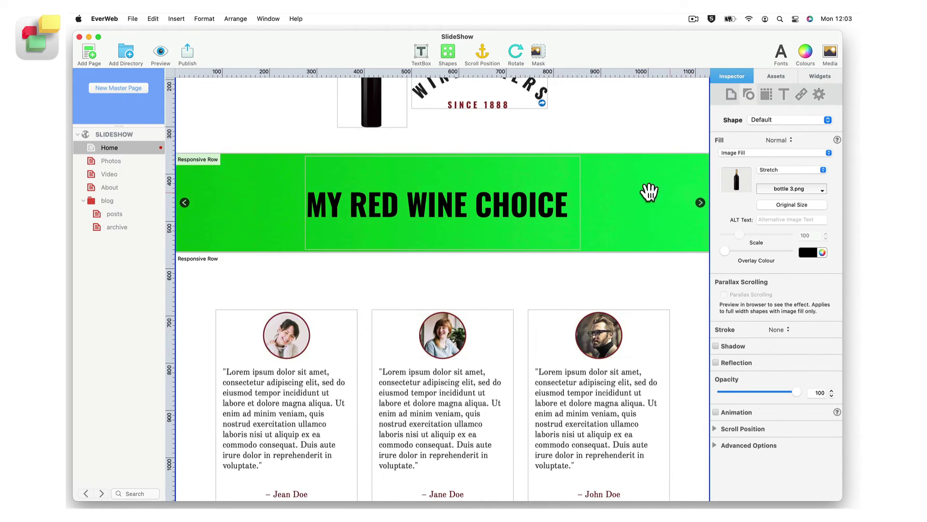
pyautogui.click(485, 210)
pyautogui.rightClick(485, 210)
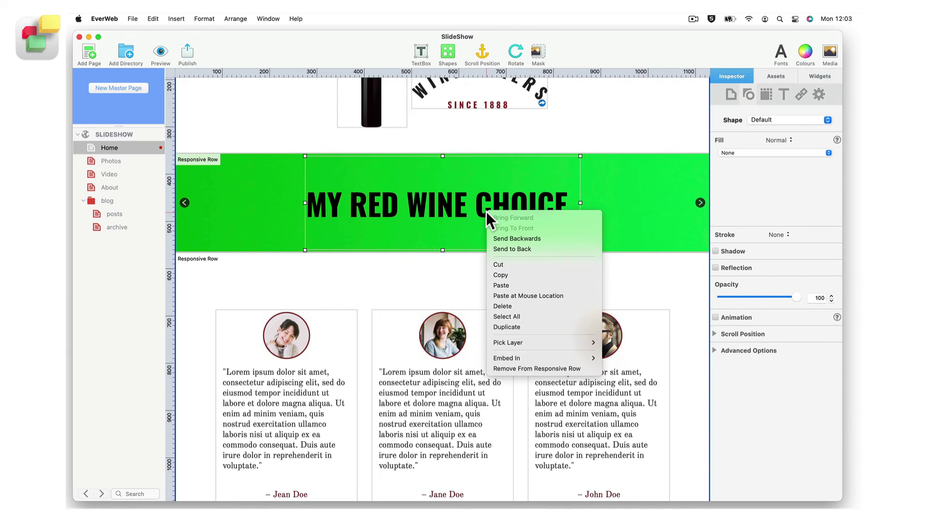
pyautogui.moveTo(552, 356)
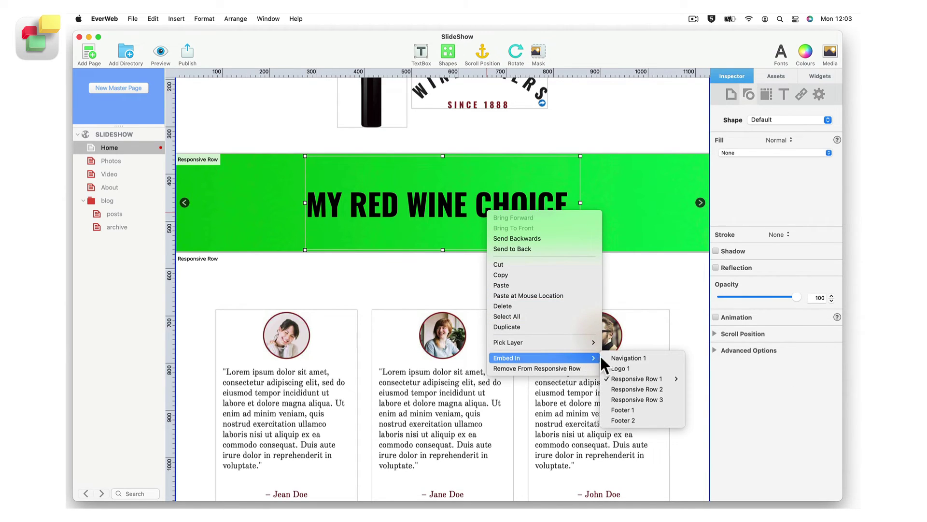
pyautogui.moveTo(625, 375)
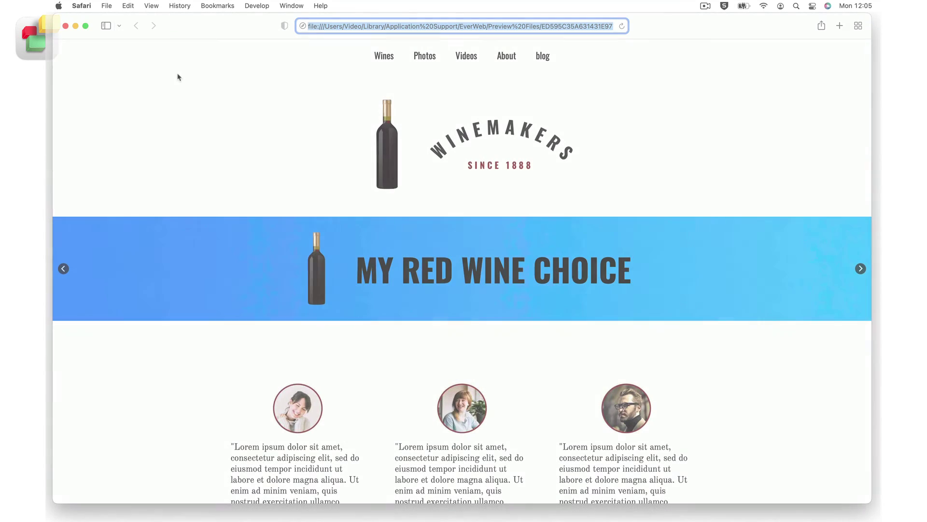